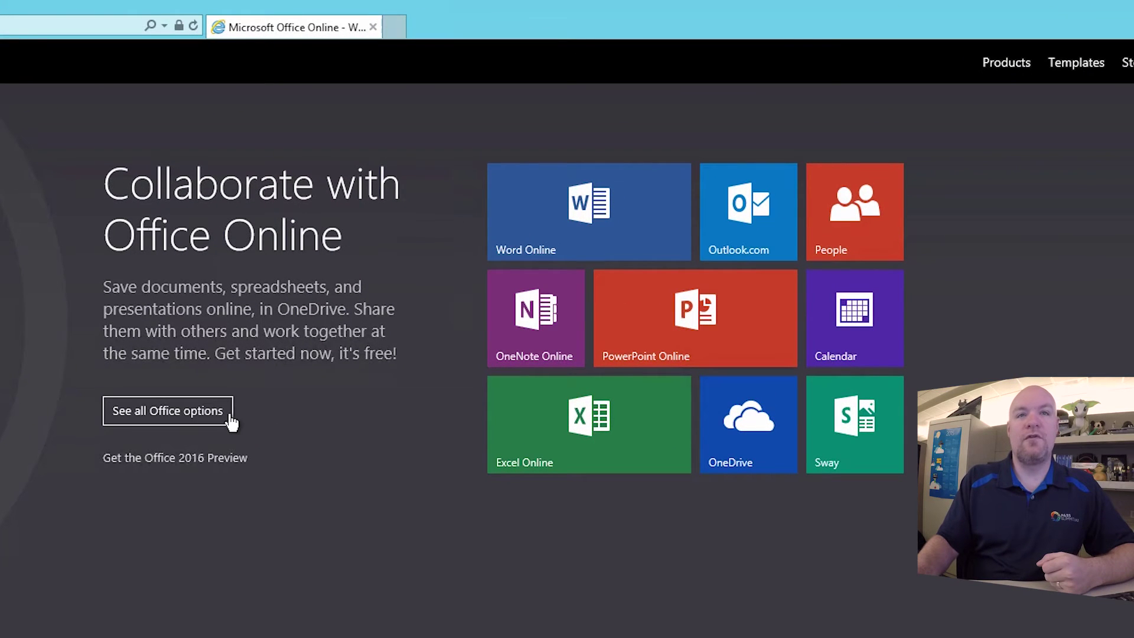
Browse Office.com's business plans and pricing to the Office 365 Enterprise E3 page at $20.00/user/month
left_click(168, 413)
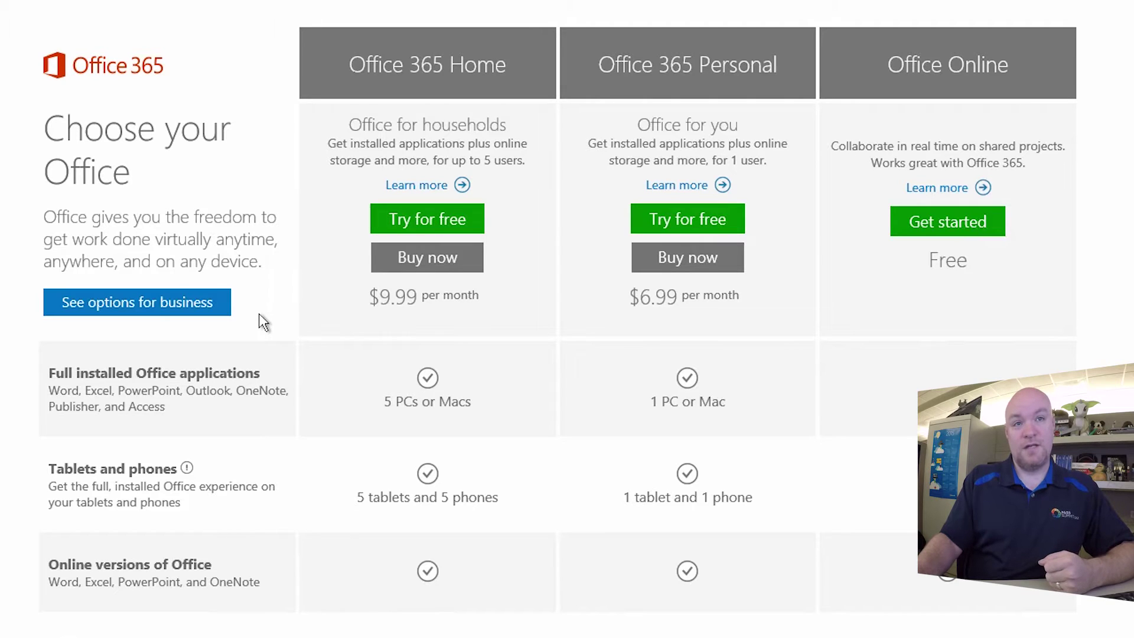
left_click(224, 311)
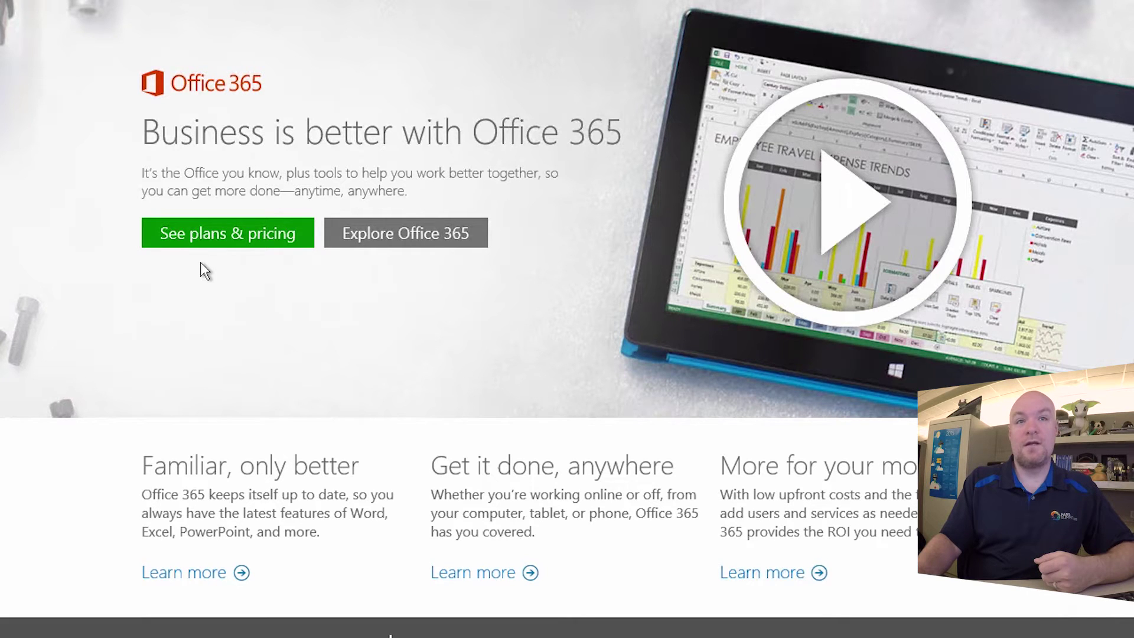
left_click(260, 242)
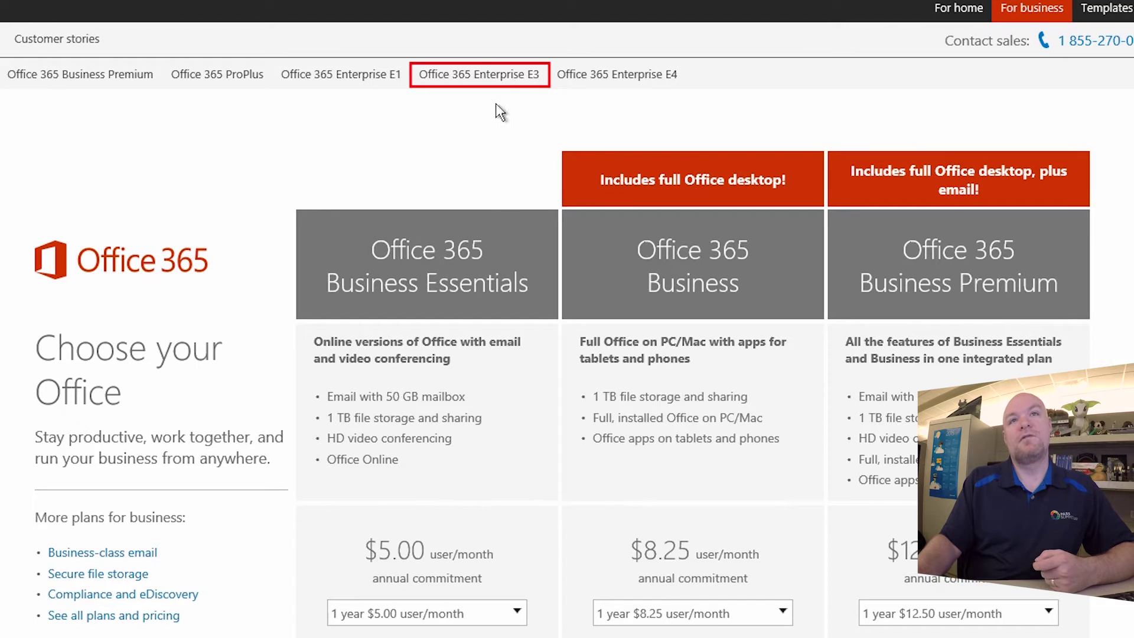
left_click(509, 83)
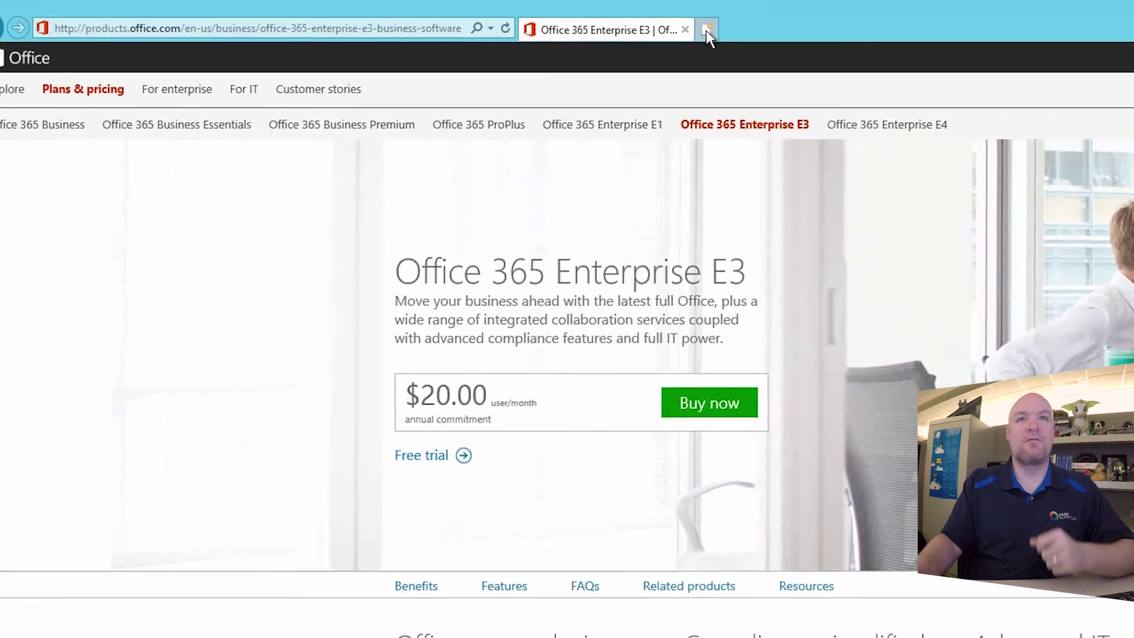
Search Bing for 'Office e3', open the Enterprise E3 result, then close that duplicate tab
left_click(706, 31)
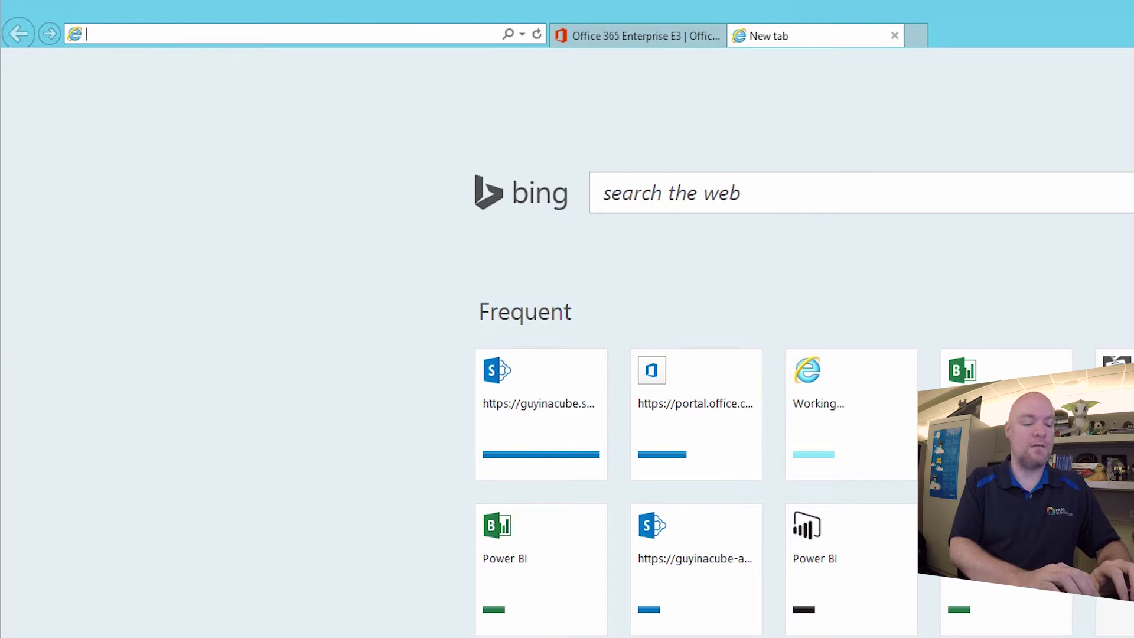
type("www.bing.com/")
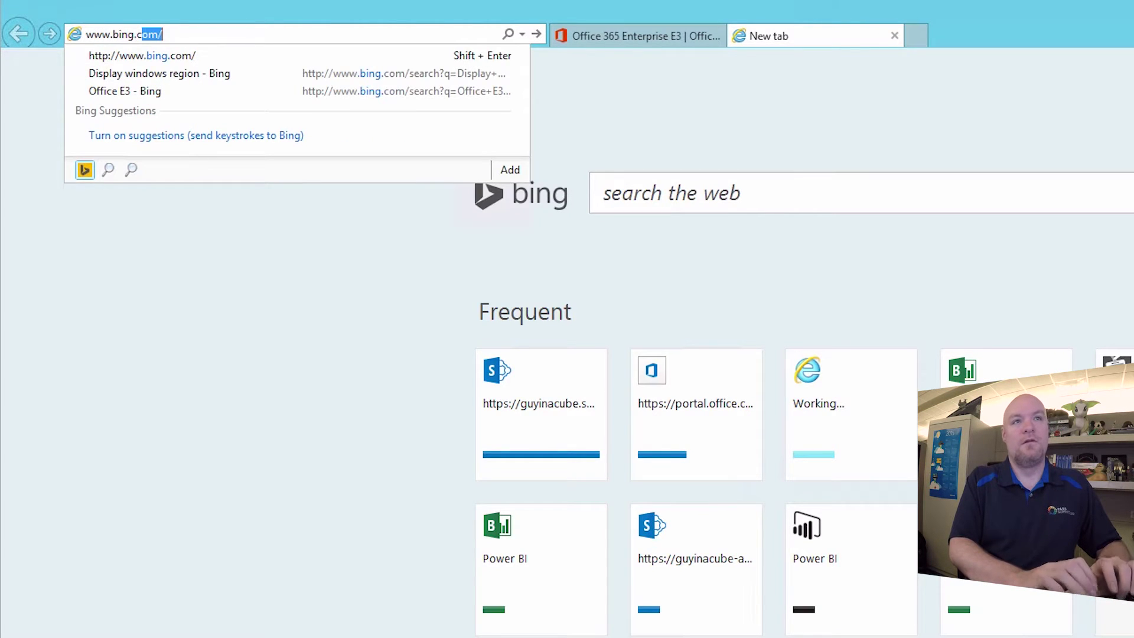
key("Return")
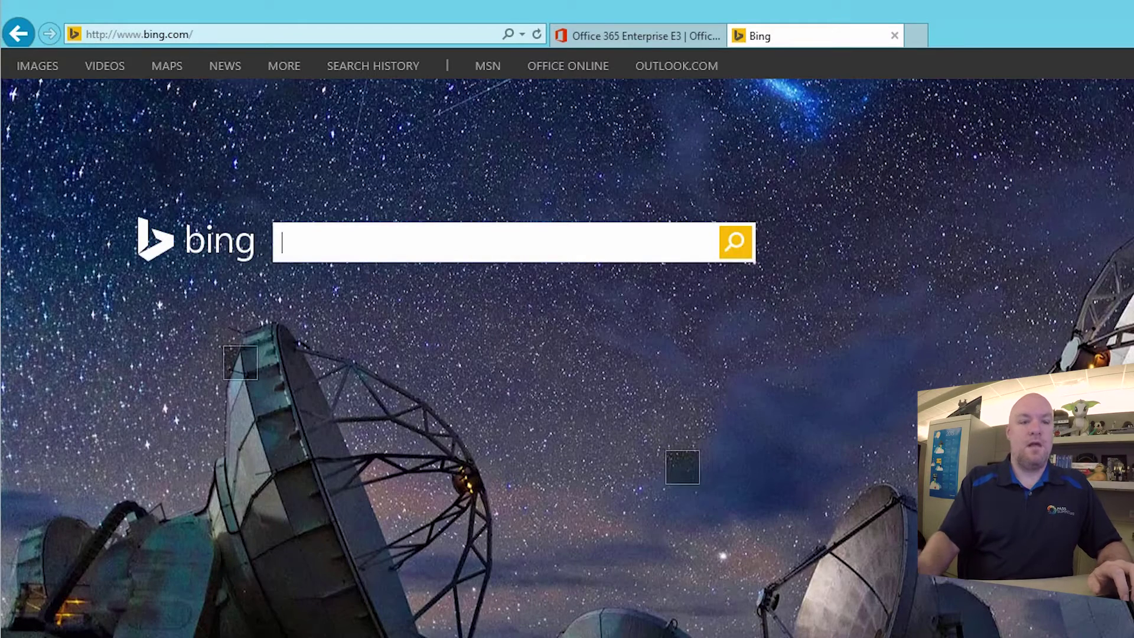
type("Office ")
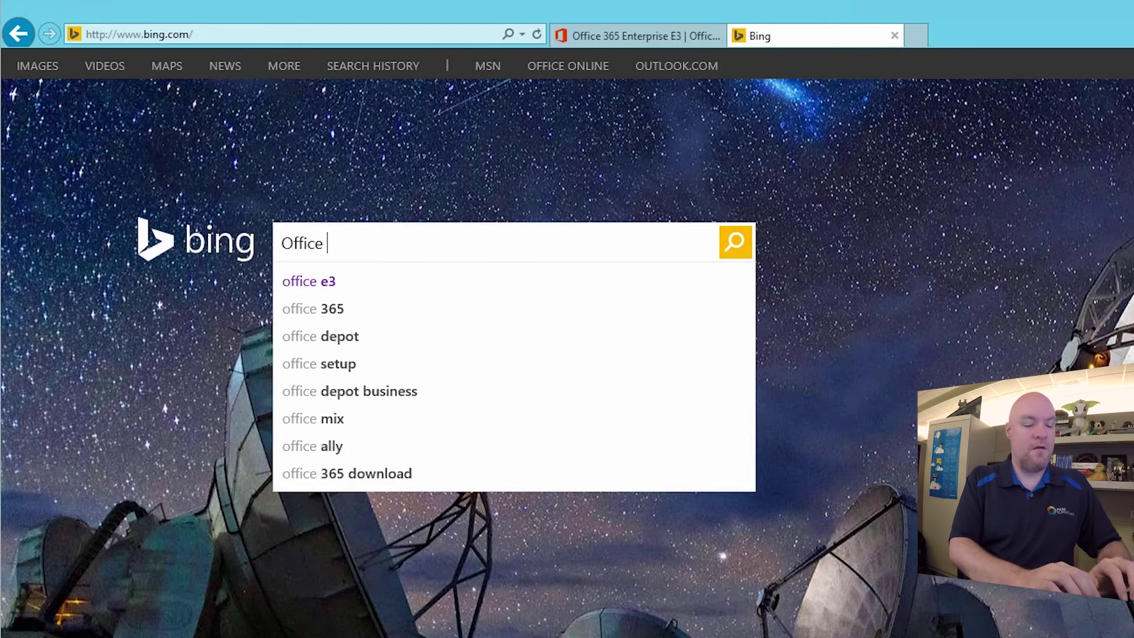
type("e3")
key("Return")
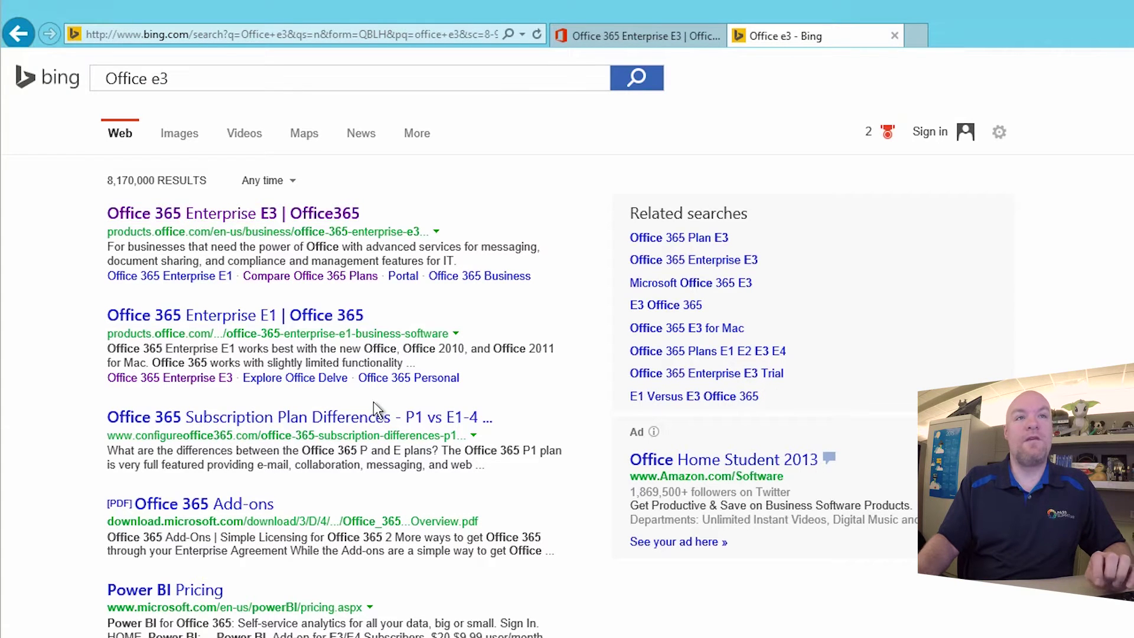
left_click(299, 219)
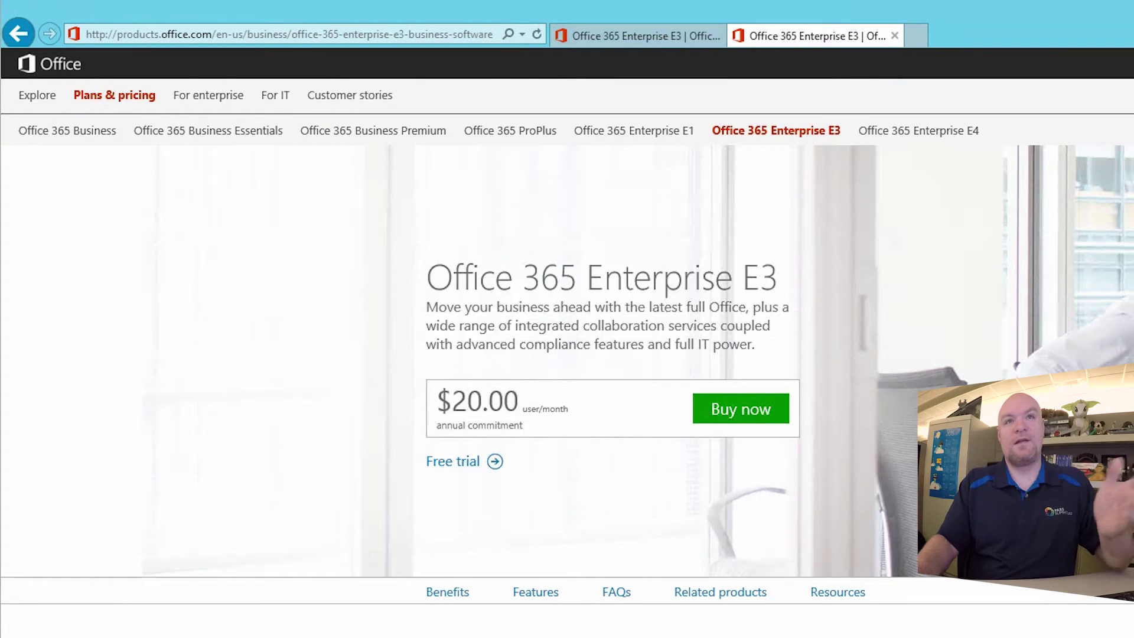
left_click(894, 36)
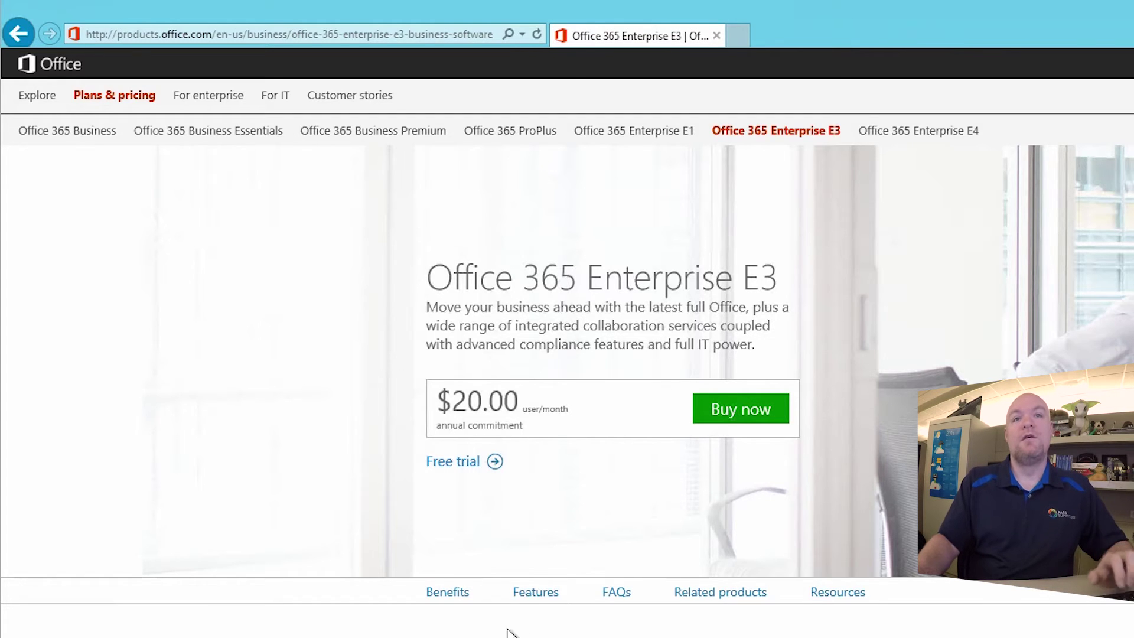
Start the Enterprise E3 free trial and fill in the About you details with company Microsoft
left_click(464, 467)
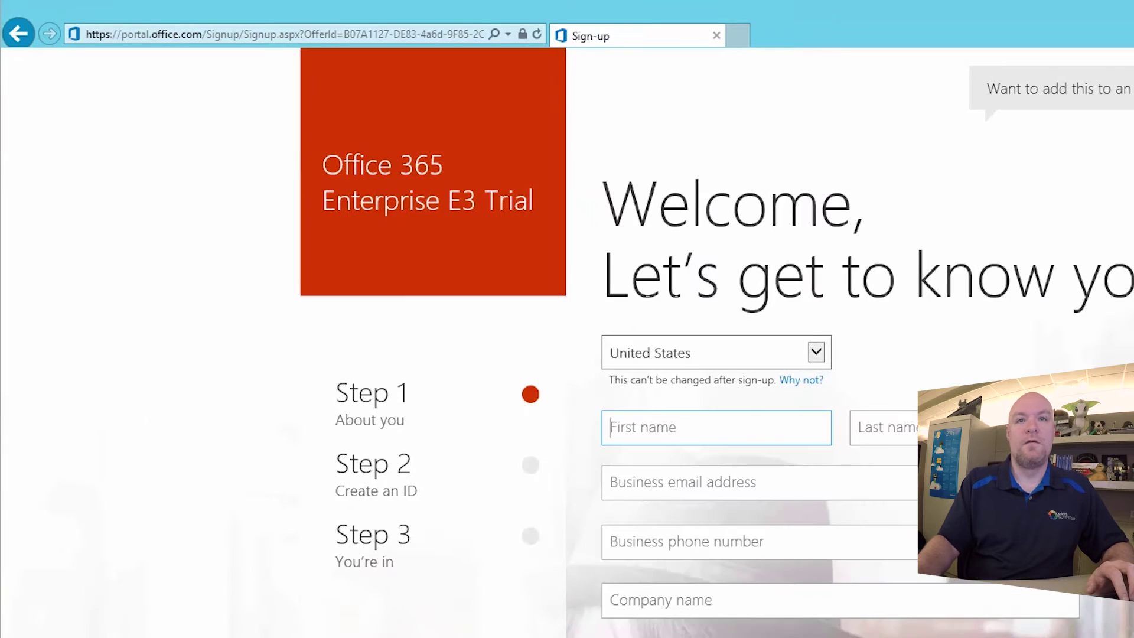
type("Adam")
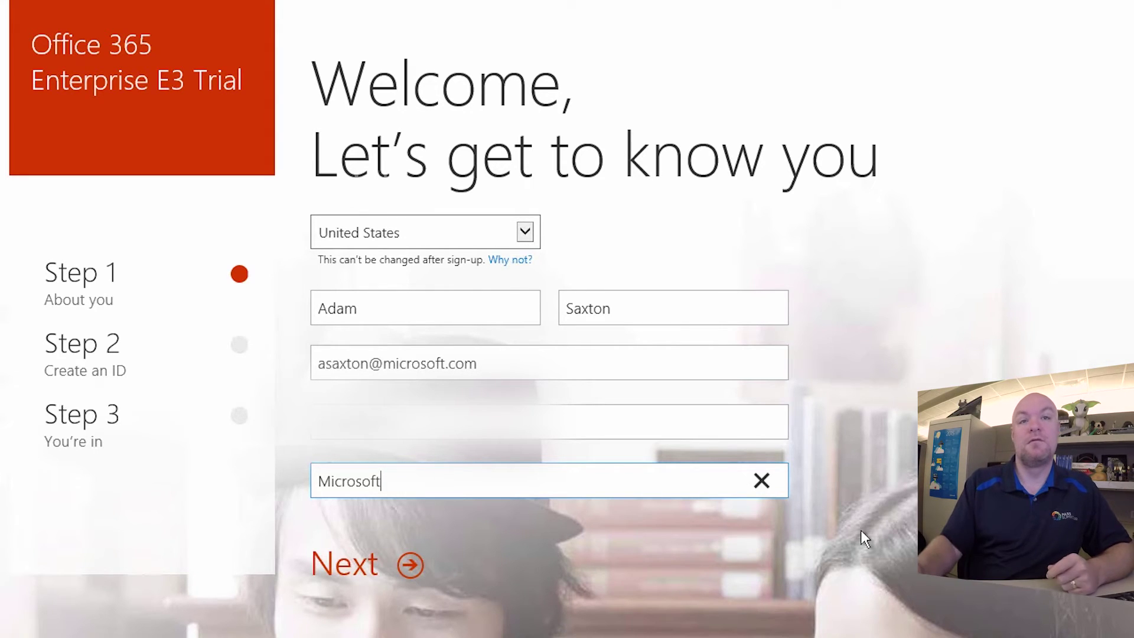
Create the user ID on the tenant's onmicrosoft.com domain and enter the account password twice
left_click(359, 571)
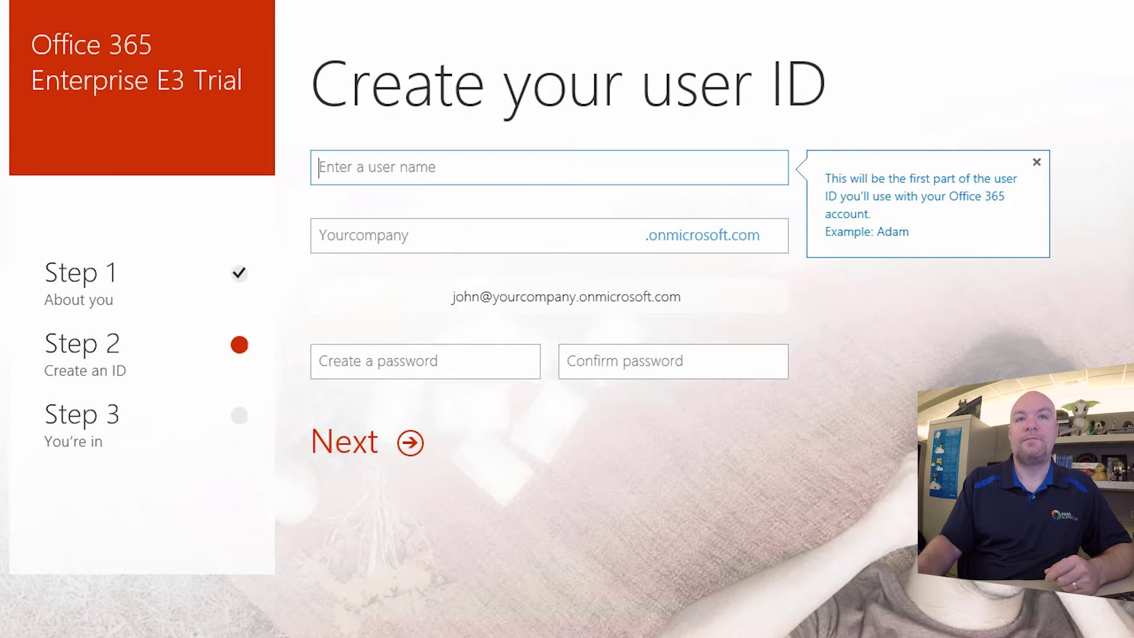
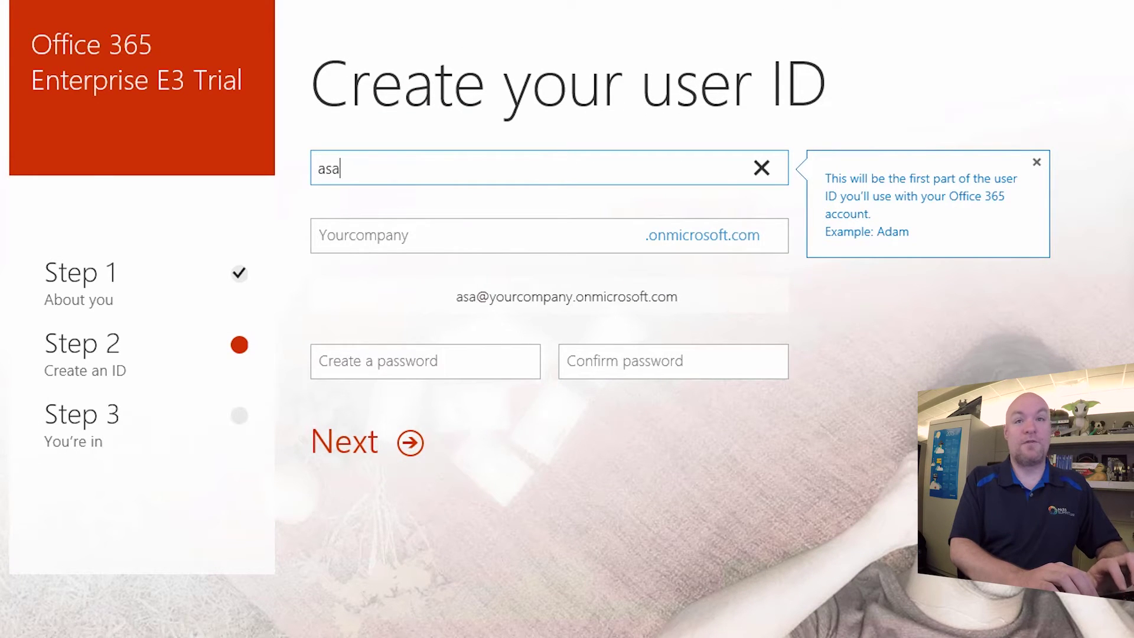
key("Tab")
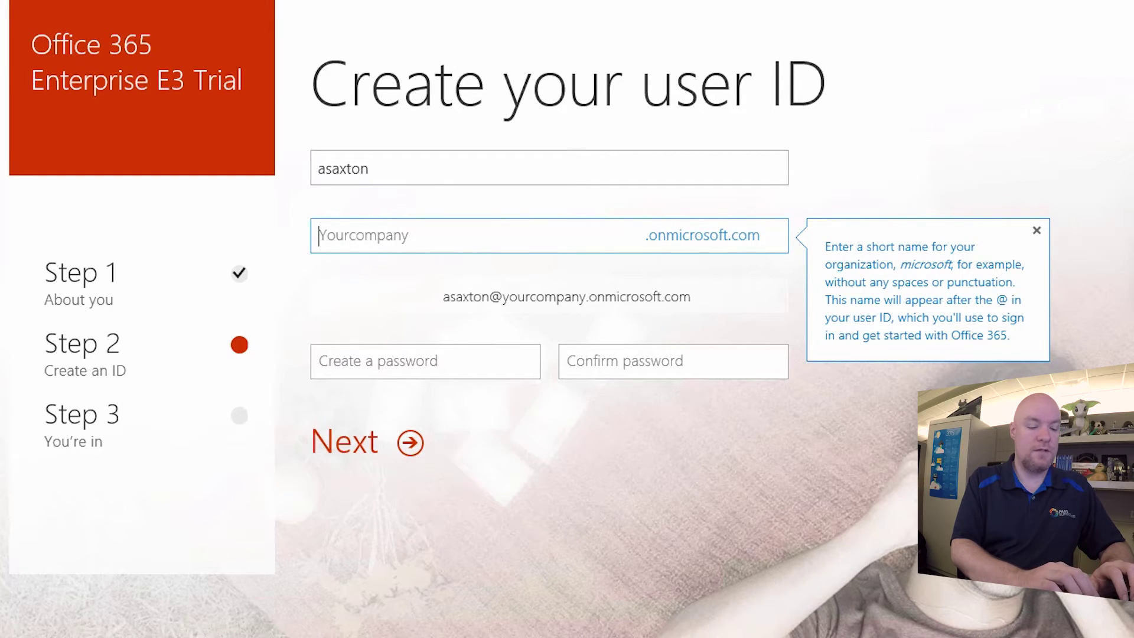
type("Sa")
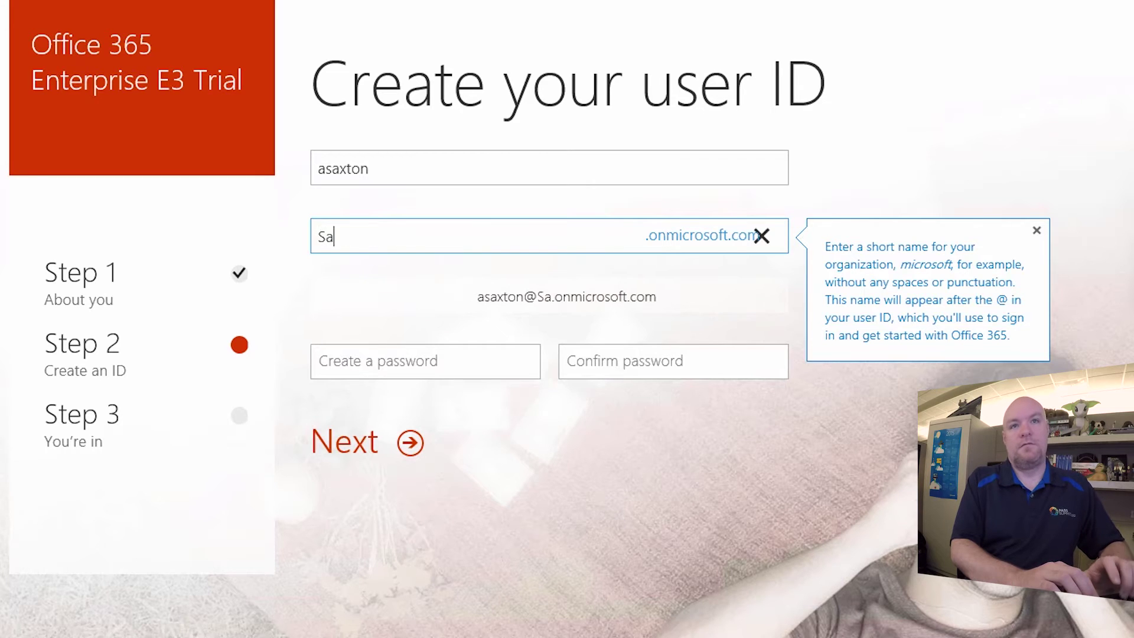
type("xtonTestTenant")
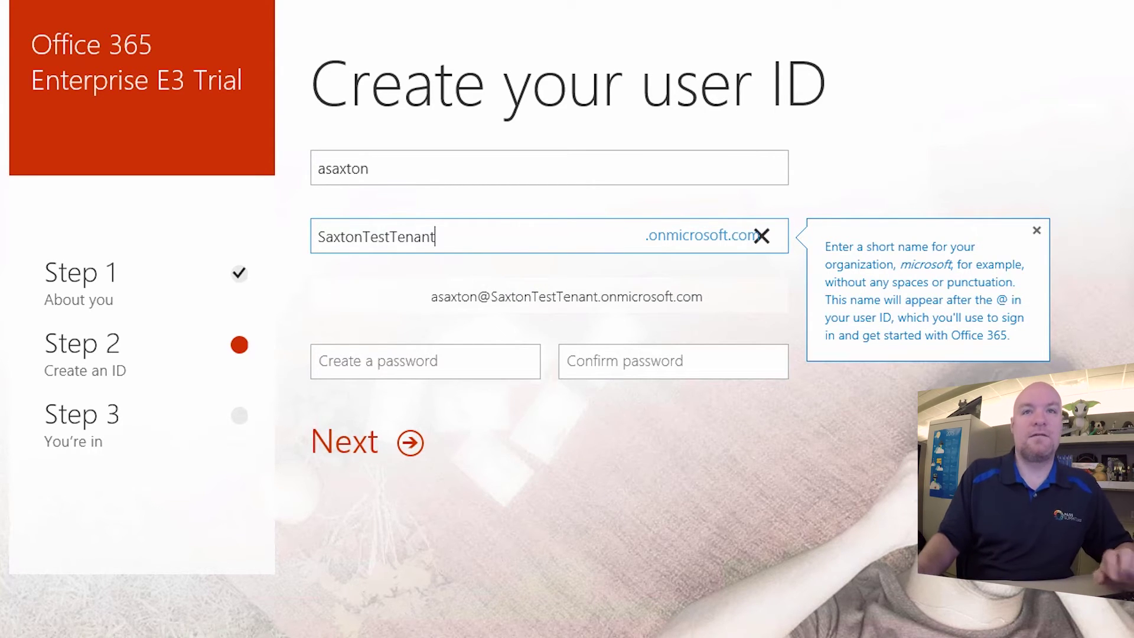
key("Tab")
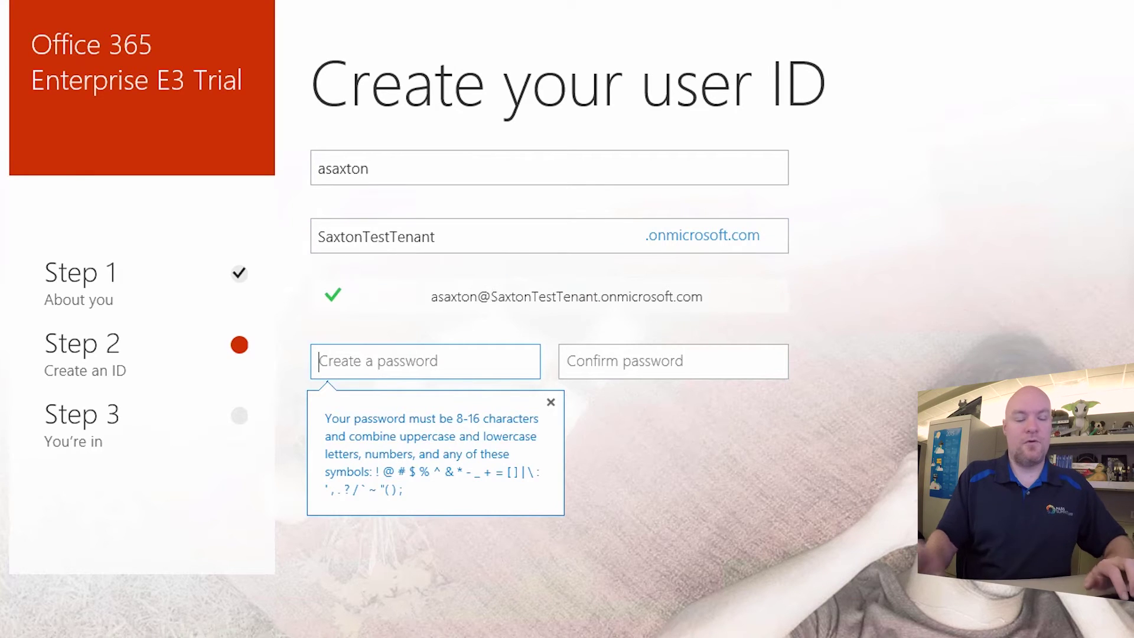
type("********")
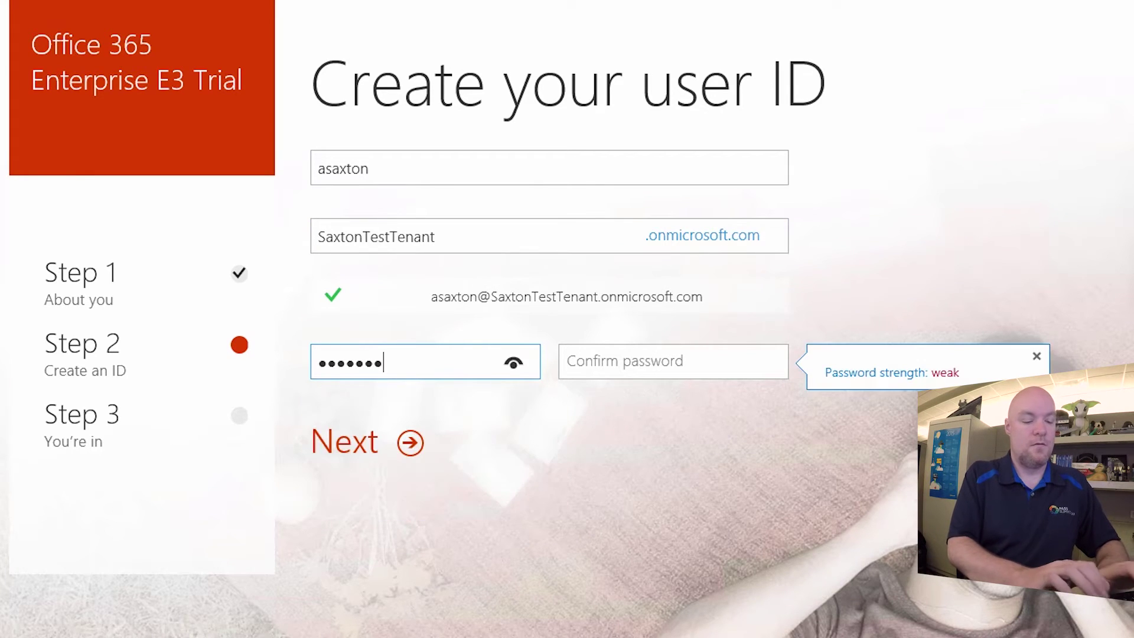
key("Tab")
type("********")
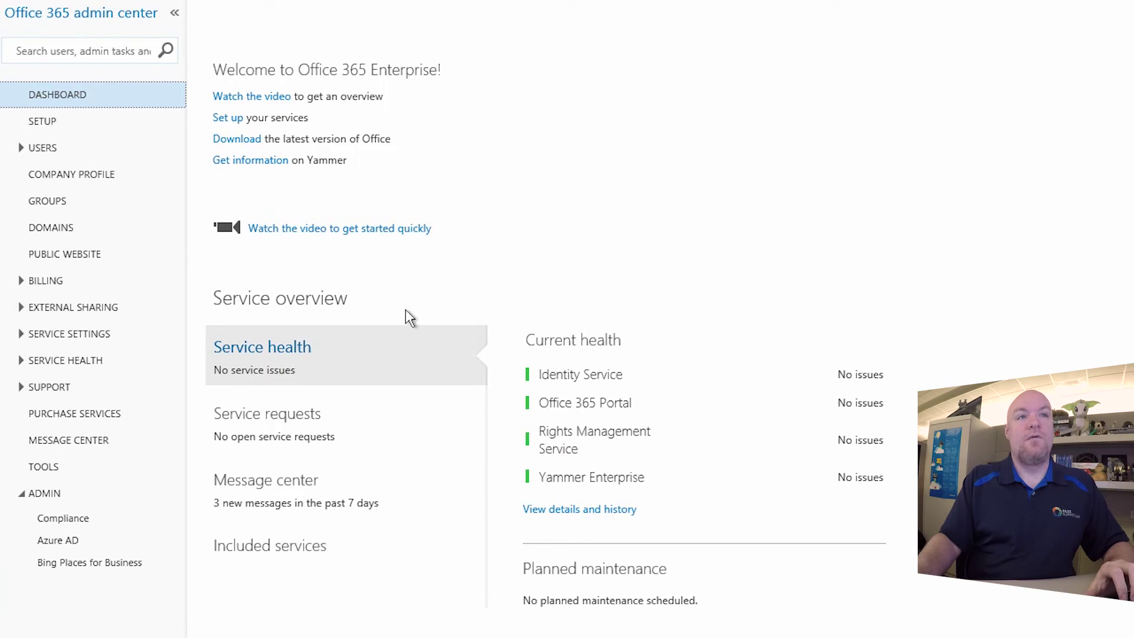
Expand the USERS section in the admin center's navigation
left_click(52, 151)
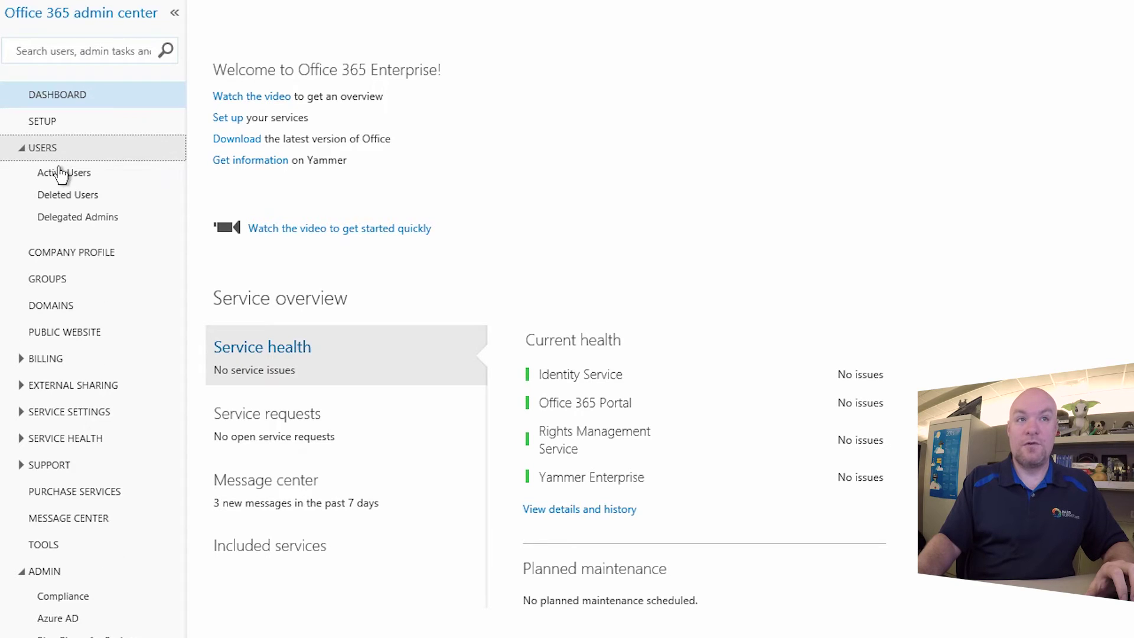
View the Active Users list, then the Billing Licenses list showing Office 365 Enterprise E3
left_click(61, 173)
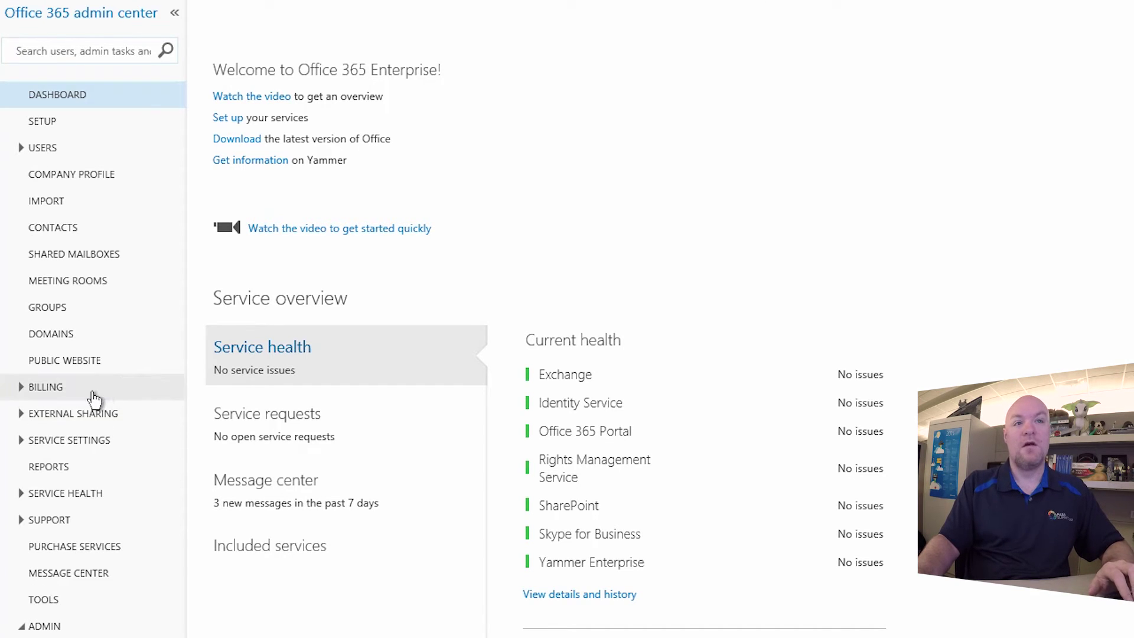
left_click(93, 389)
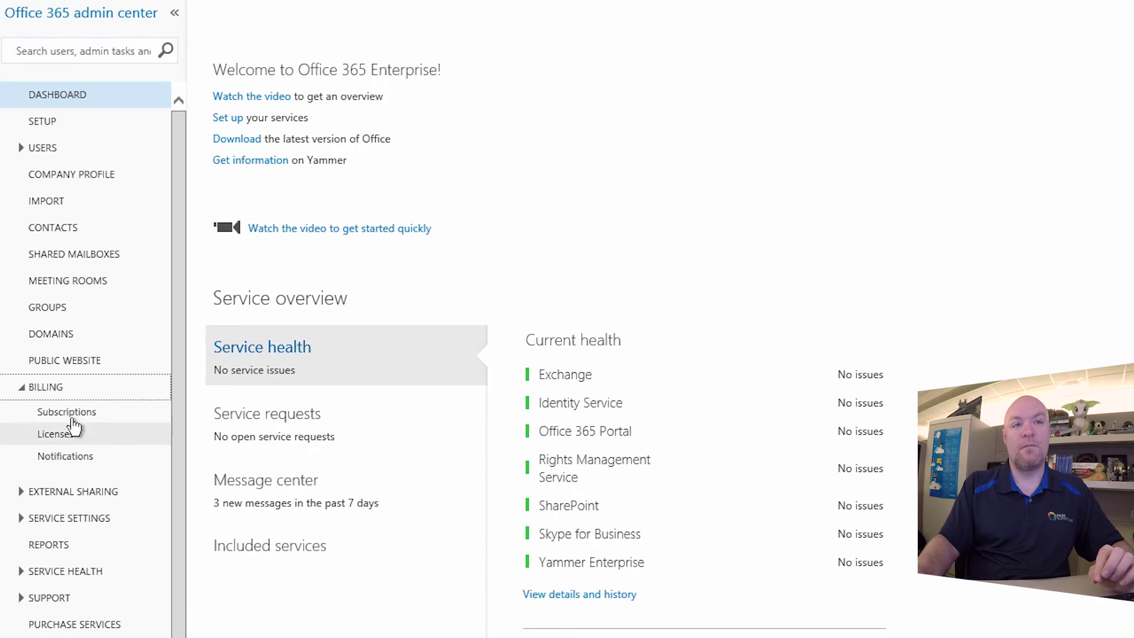
left_click(47, 435)
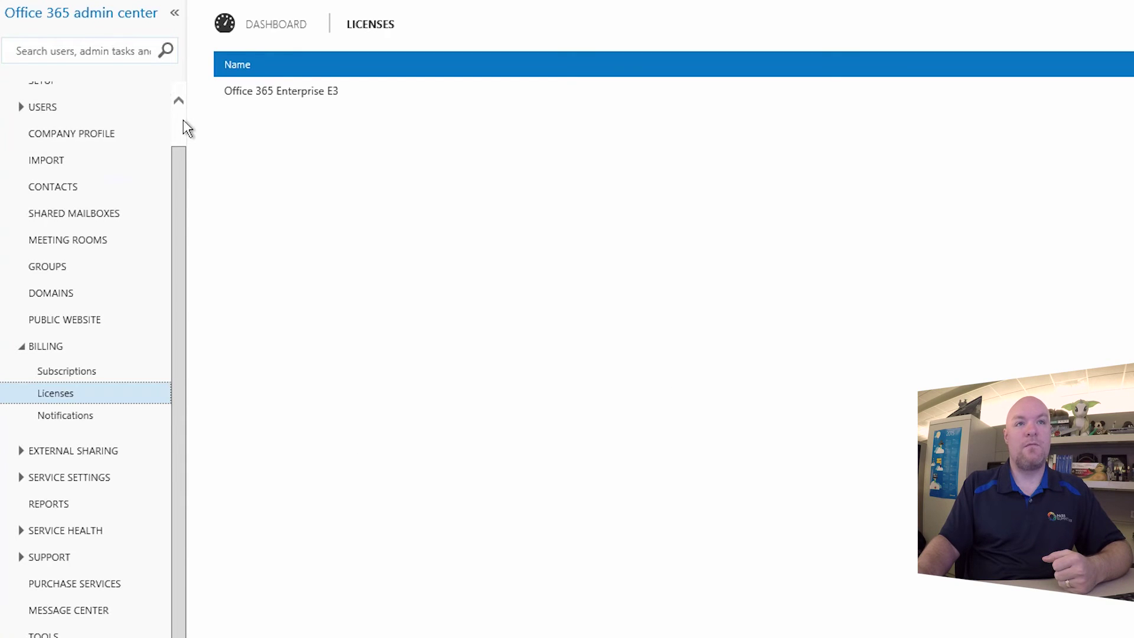
Return to the admin center dashboard and open a new browser tab
scroll(104, 142, "up", 1)
left_click(86, 96)
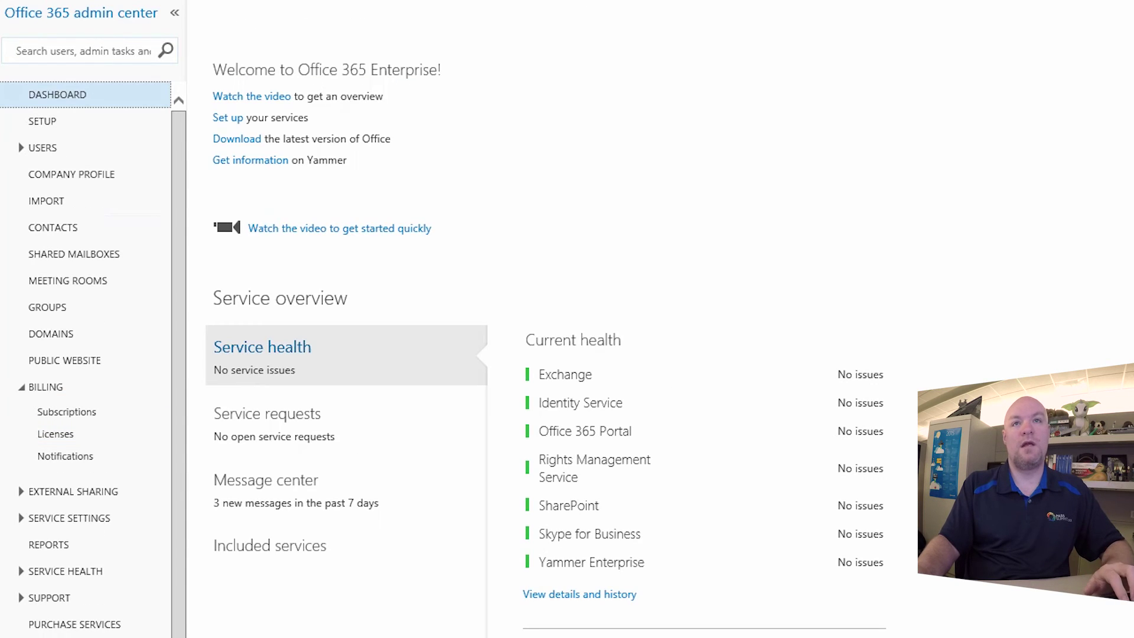
key("ctrl+t")
Sign up for Power BI with the tenant's work e-mail, then open Subscriptions in the admin center
type("www")
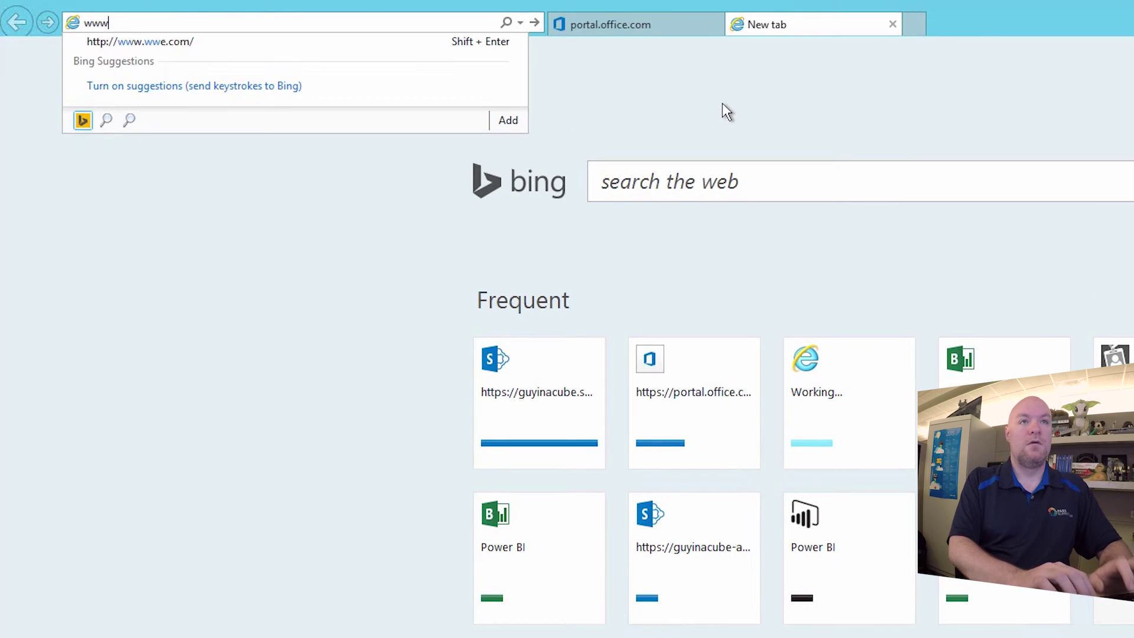
type(".powerbi.com")
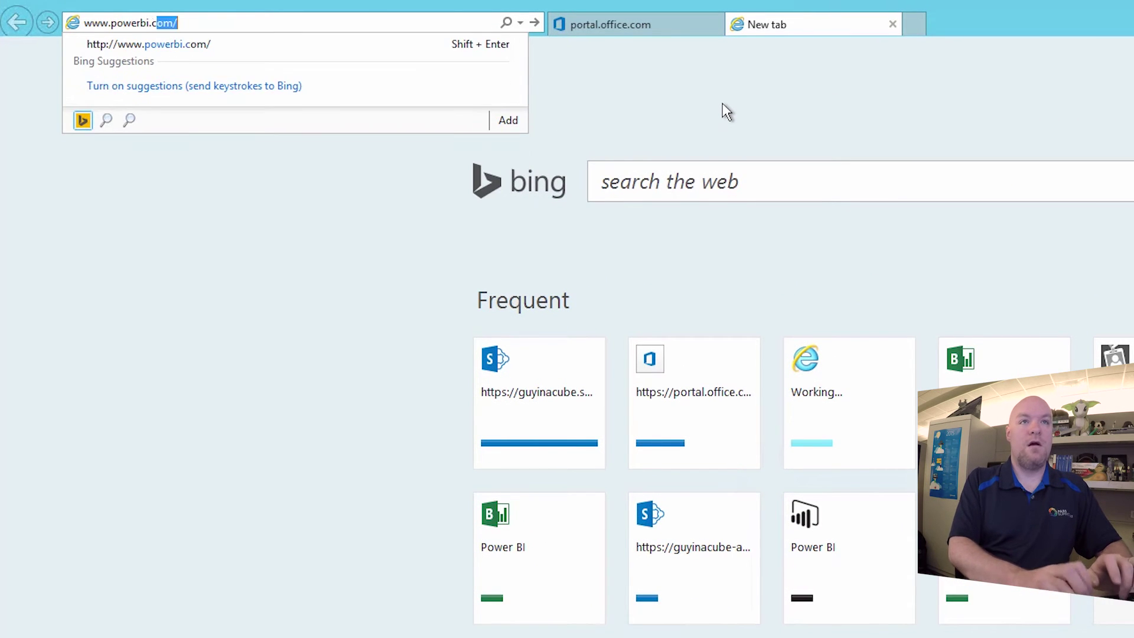
key("Return")
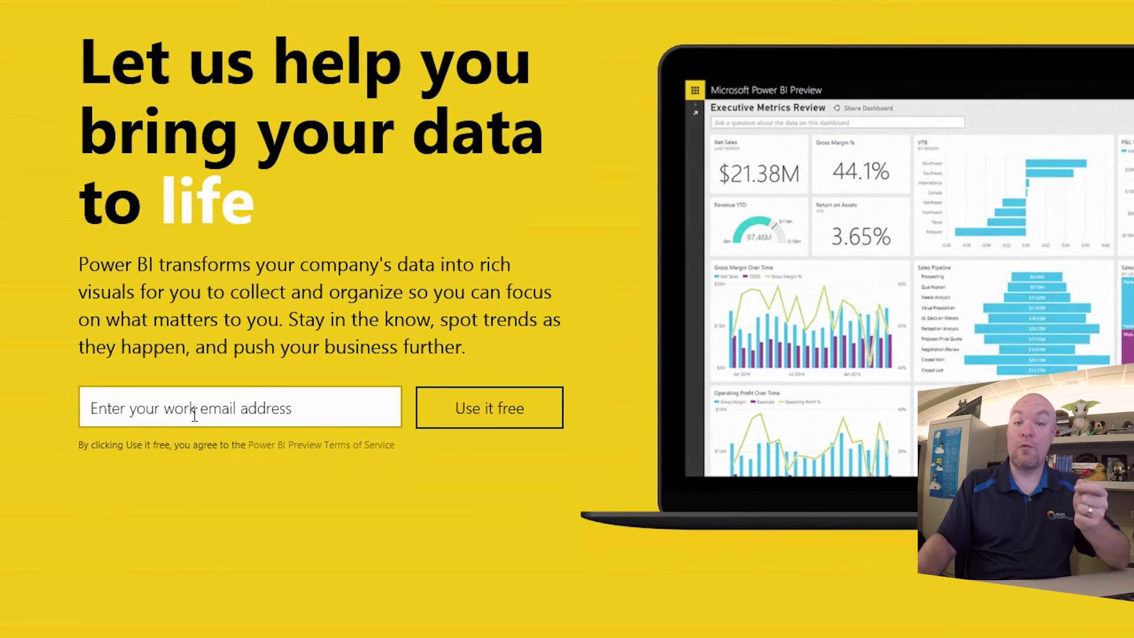
left_click(194, 415)
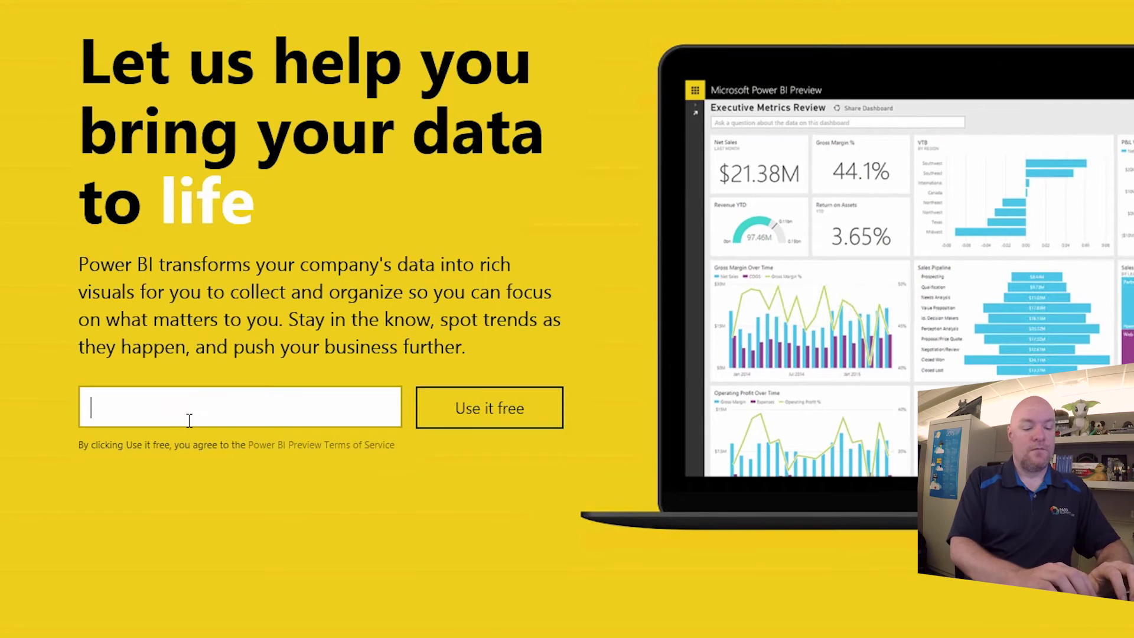
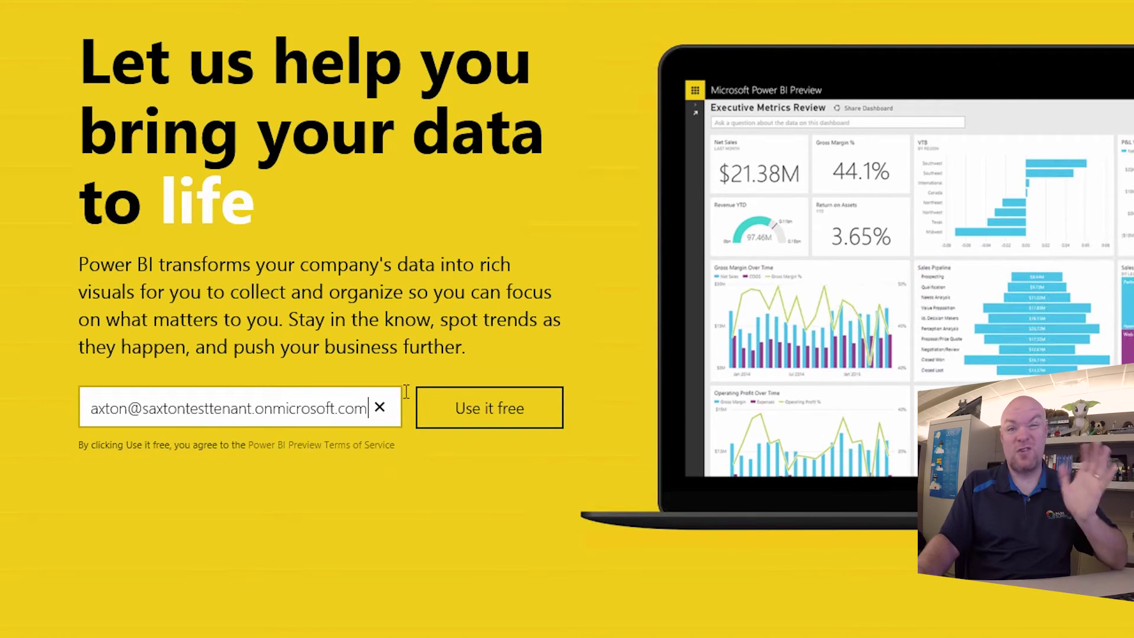
left_click(139, 525)
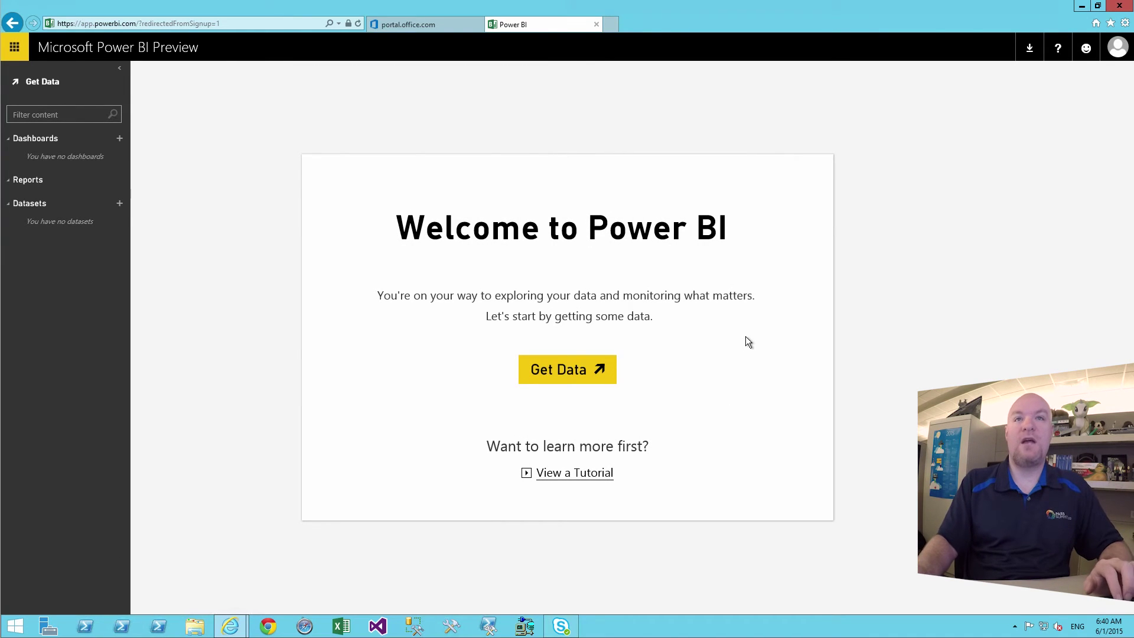
left_click(403, 18)
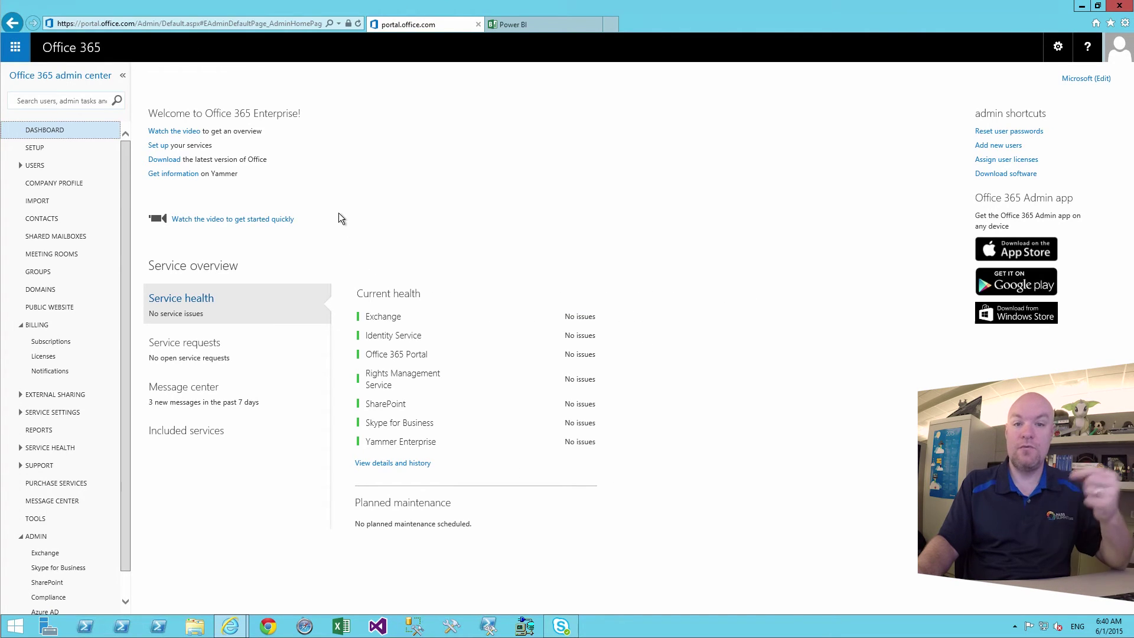
left_click(51, 342)
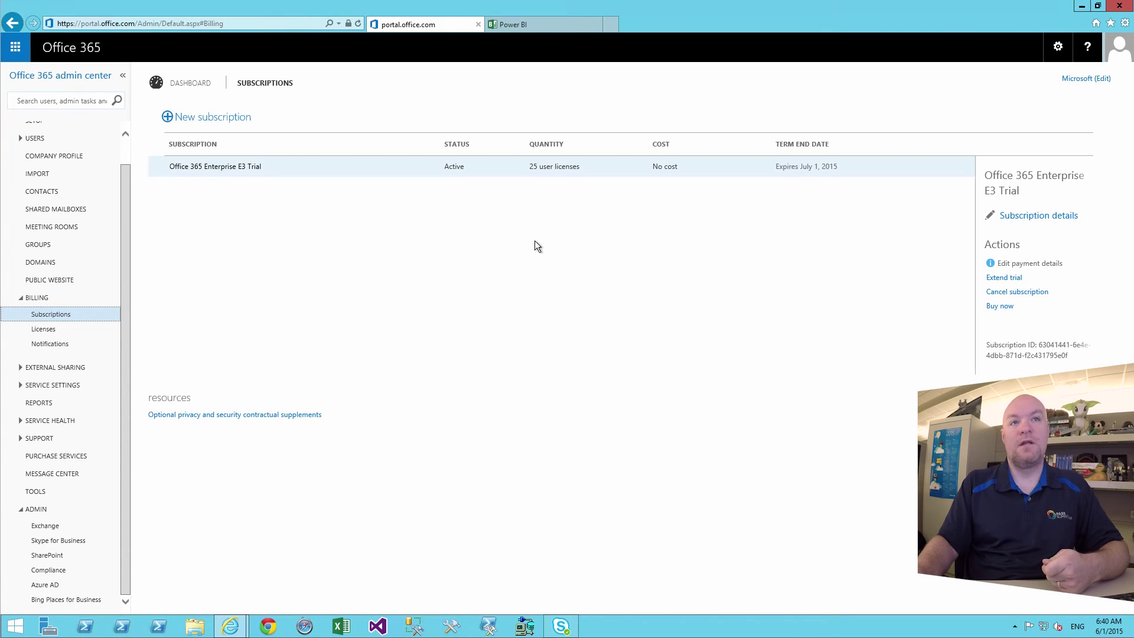